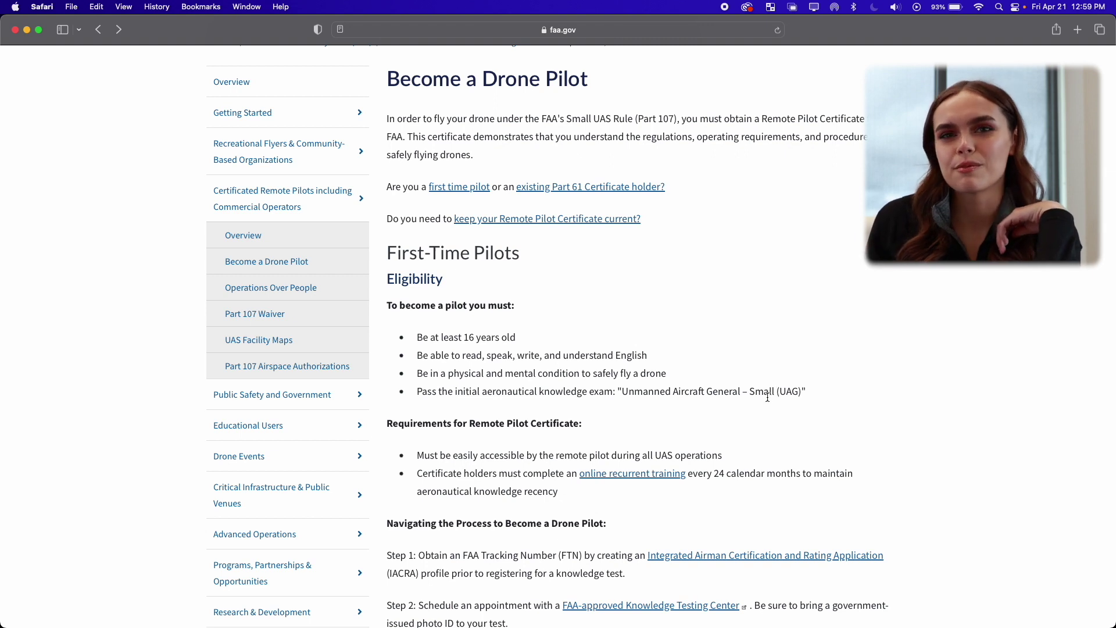
Open IACRA from the FAA instructions, begin registration, and accept the Terms of Service.
scroll(767, 402, down, 3)
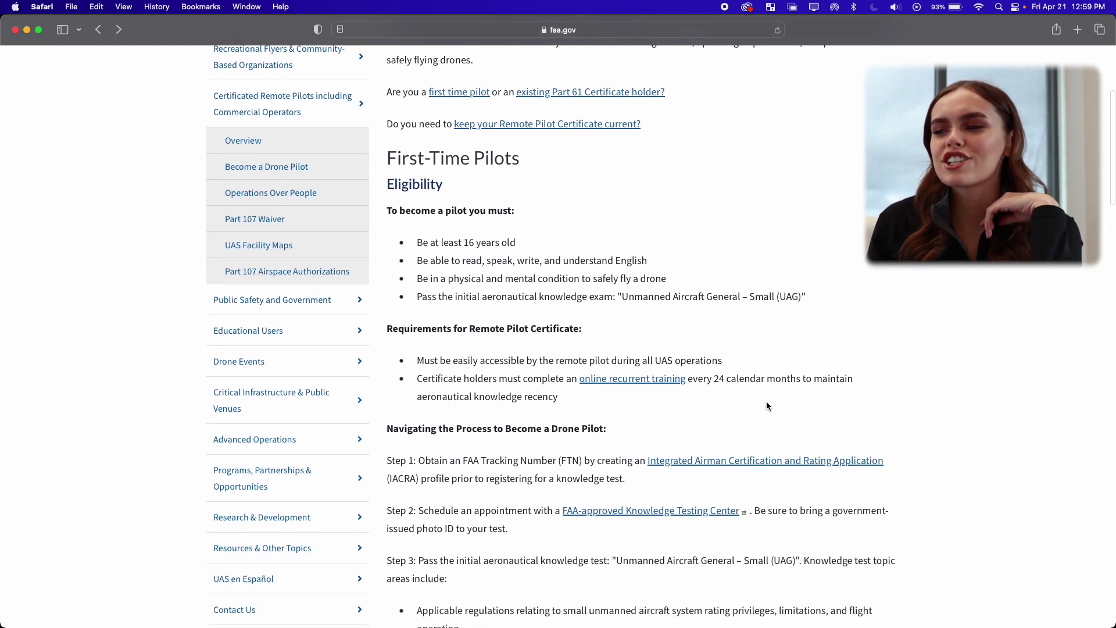
click(754, 465)
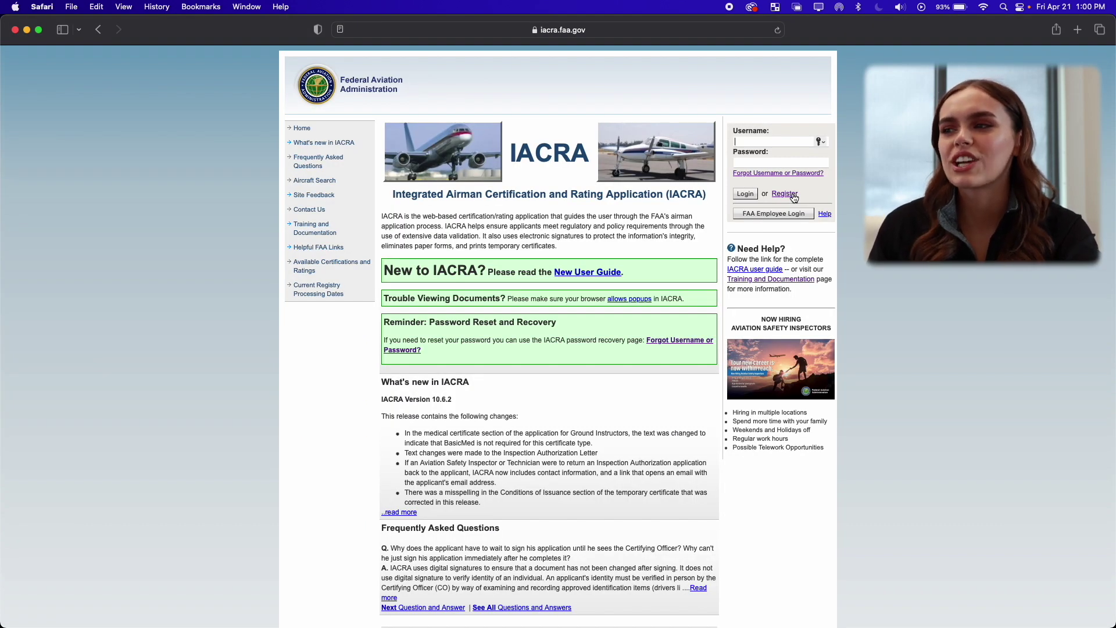
click(793, 195)
scroll(444, 155, down, 1)
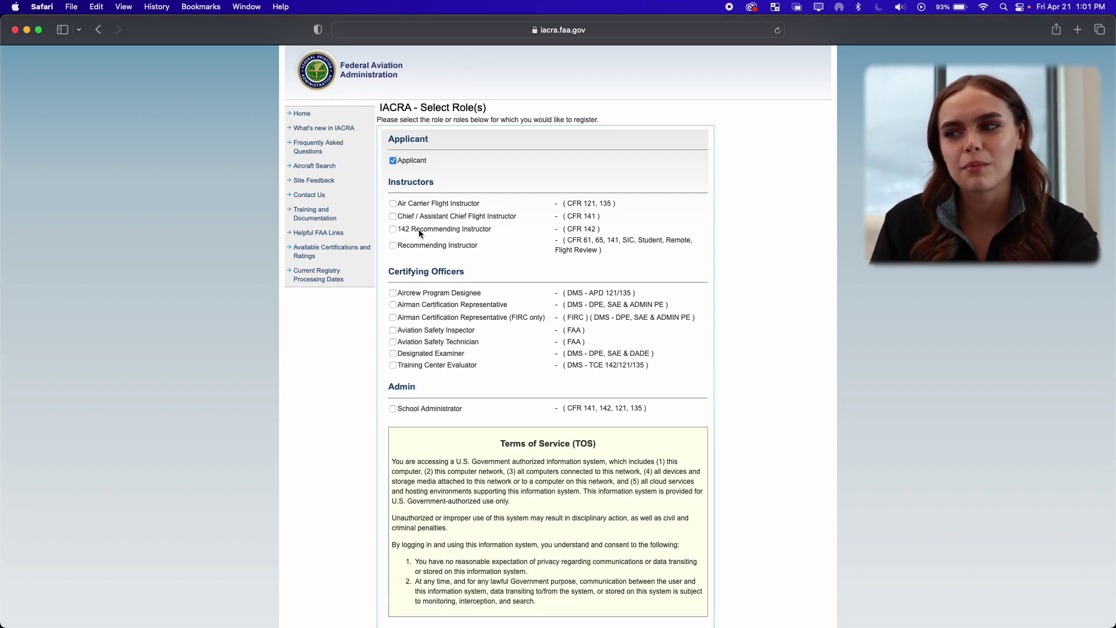
scroll(409, 298, down, 5)
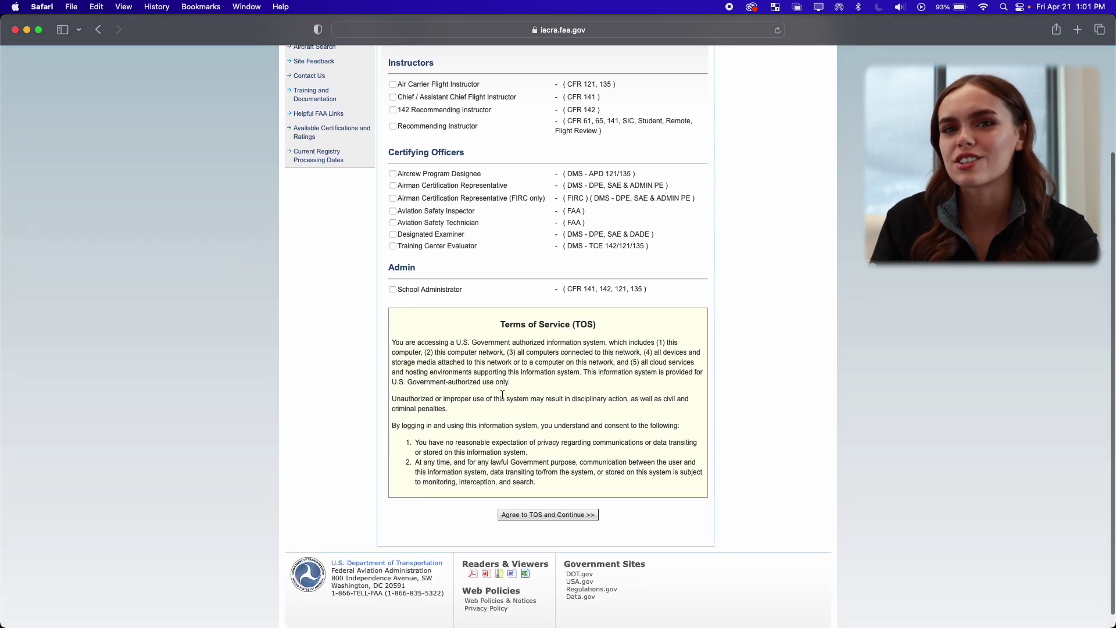
click(515, 514)
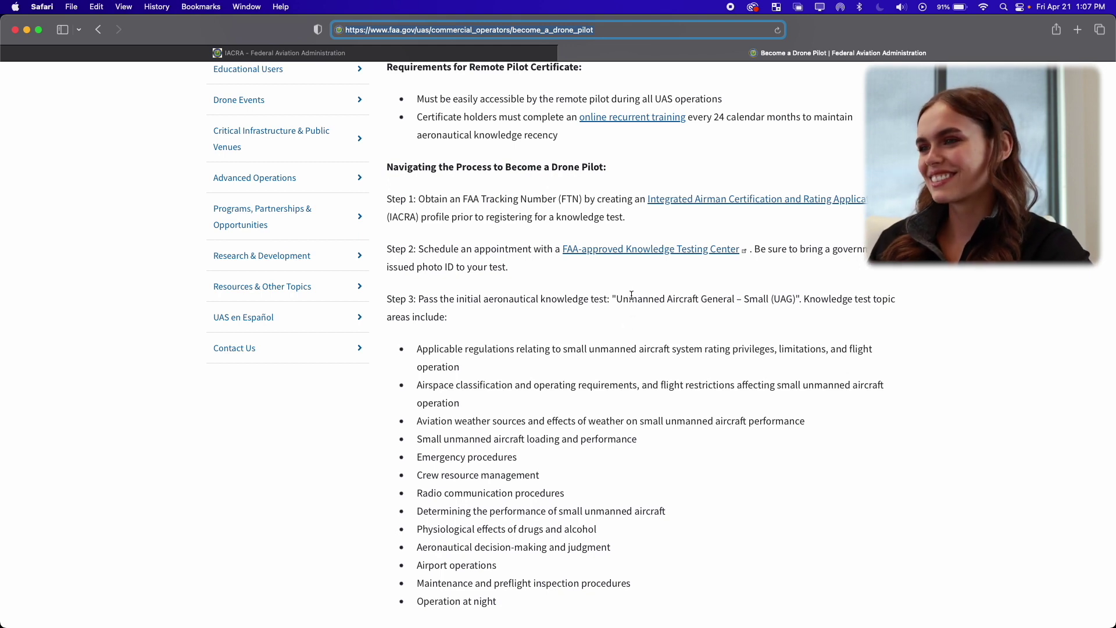
Open the FAA-approved Knowledge Testing Center site from the drone pilot page.
click(645, 256)
click(644, 253)
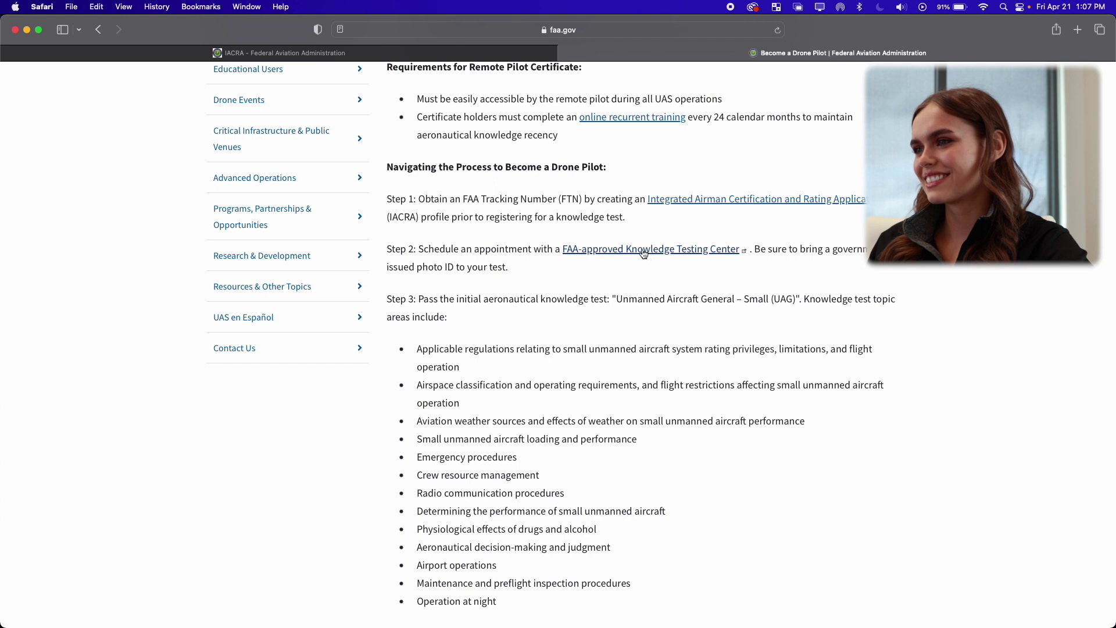
scroll(736, 282, down, 3)
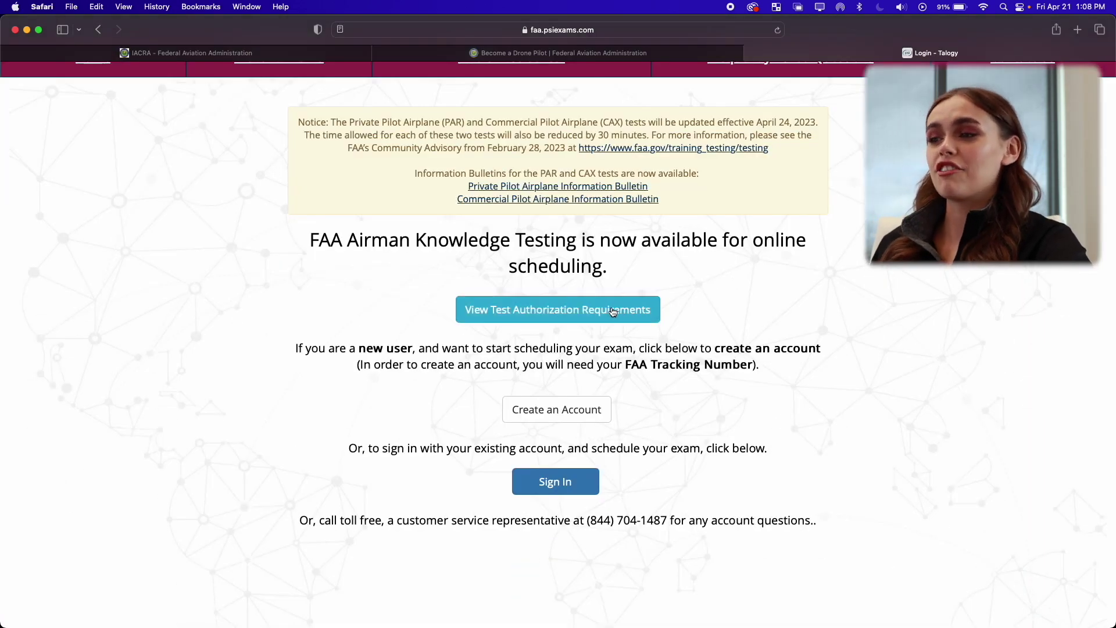
Open View Test Authorization Requirements in a new tab, then go back to the PSI tab.
right_click(614, 312)
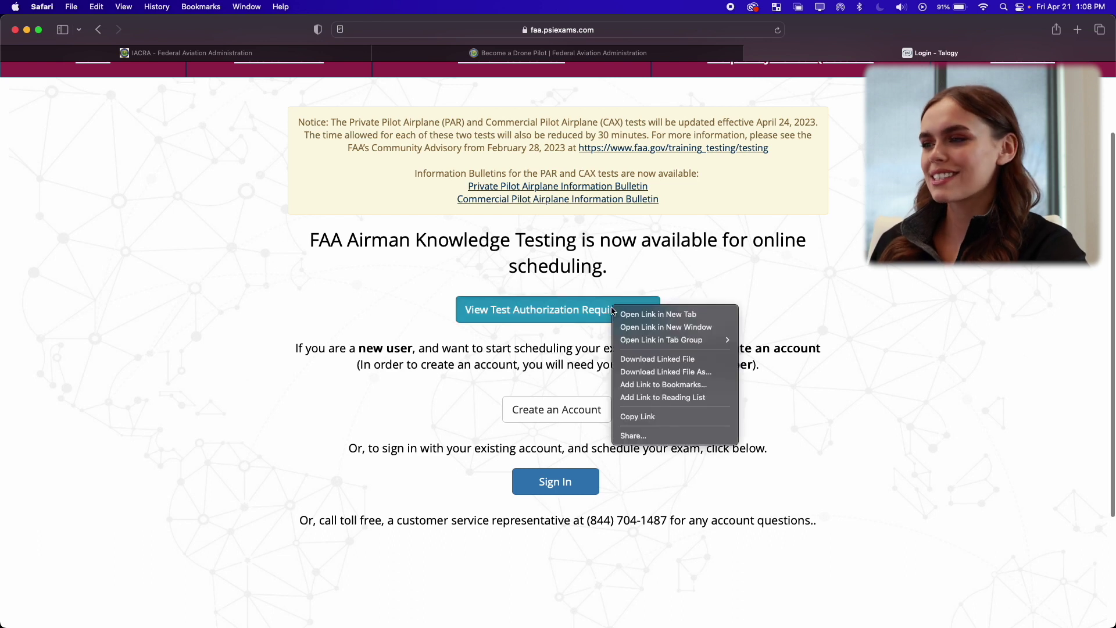
click(627, 314)
scroll(828, 268, down, 5)
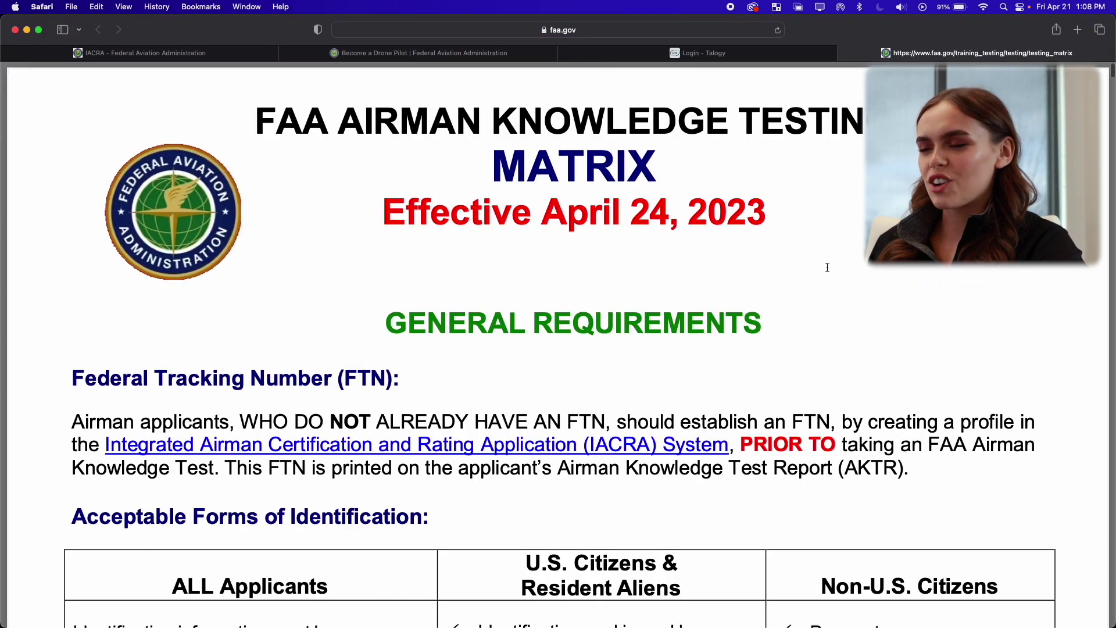
scroll(828, 267, down, 3)
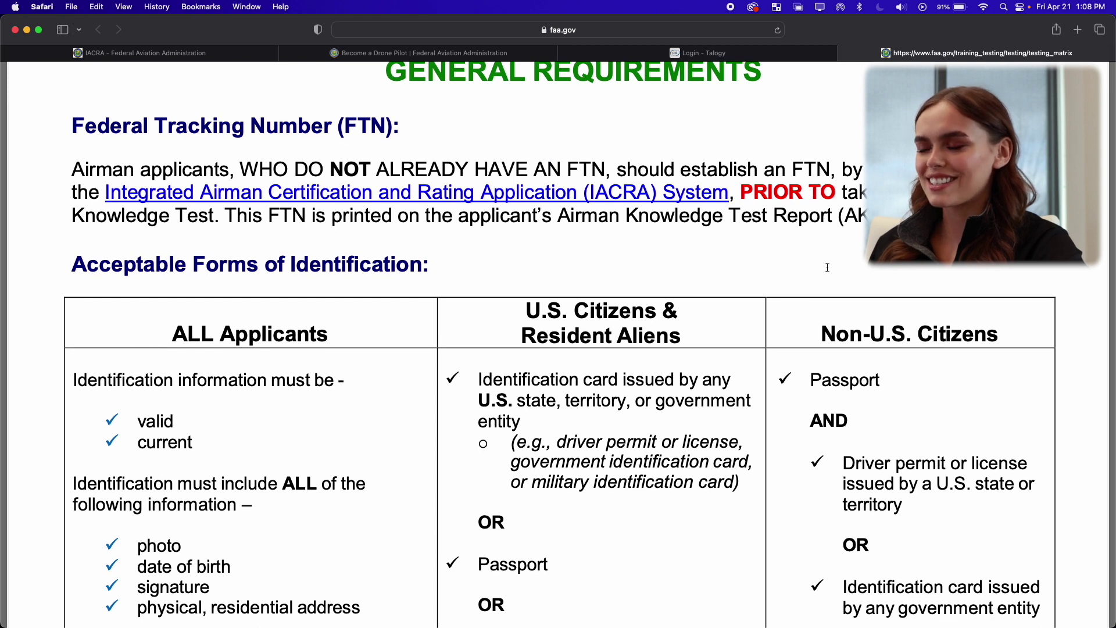
scroll(828, 267, down, 5)
scroll(751, 75, up, 12)
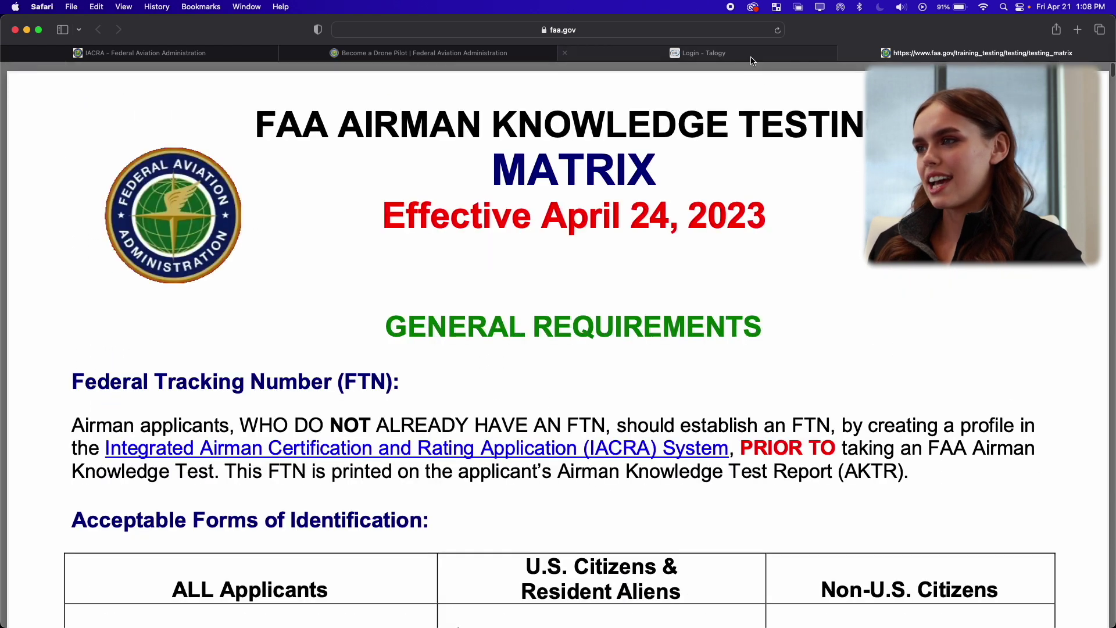
click(721, 52)
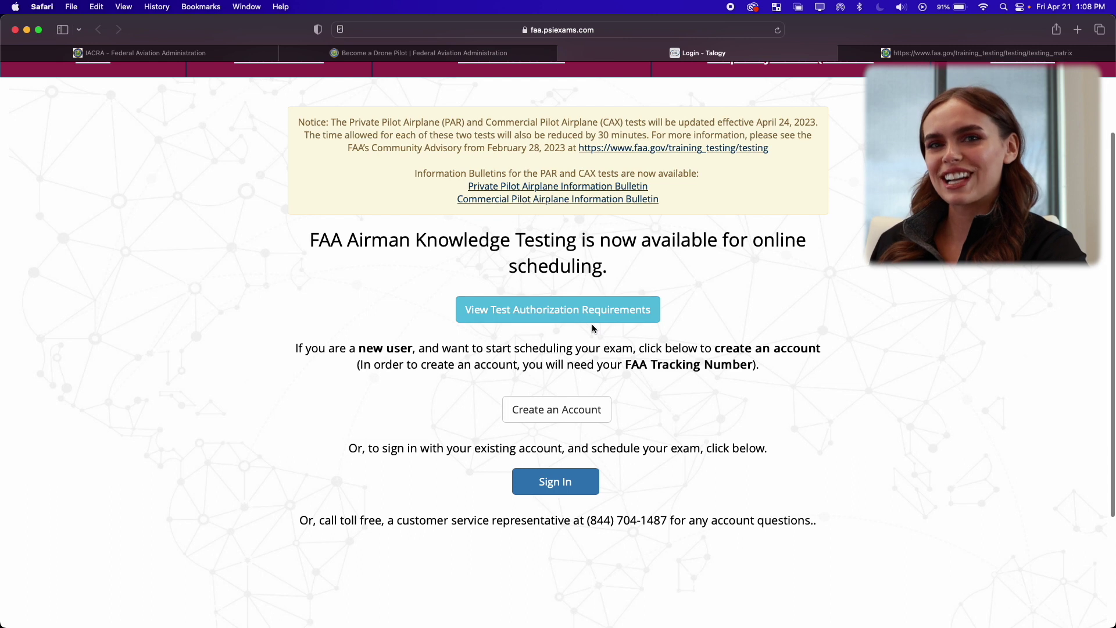
Start a new PSI account, checking the FTN in IACRA and the testing matrix.
click(574, 405)
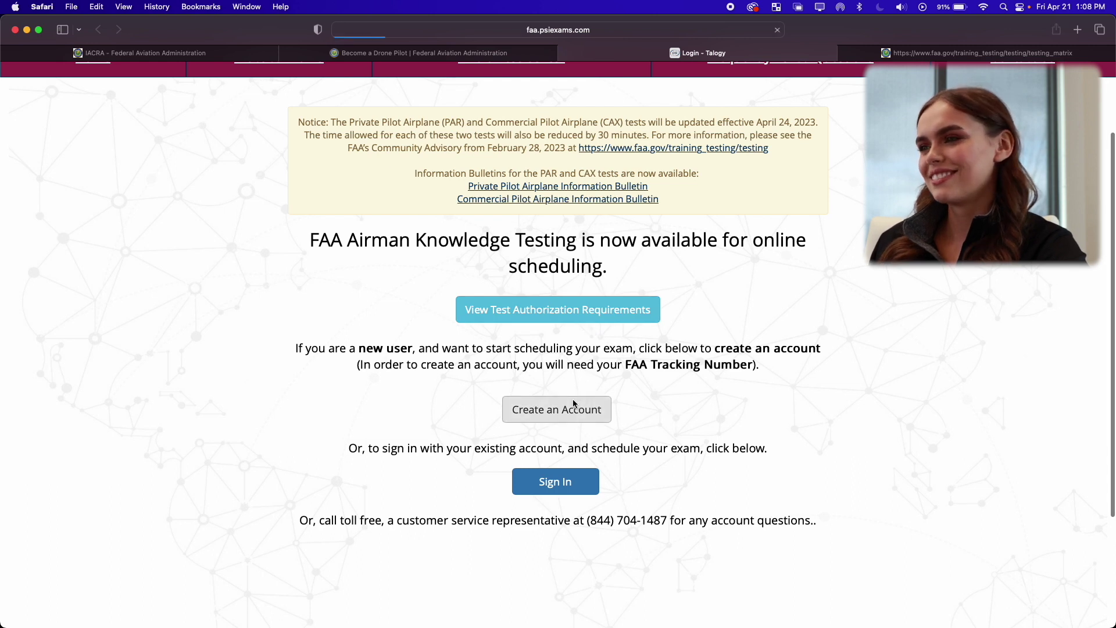
key(super+1)
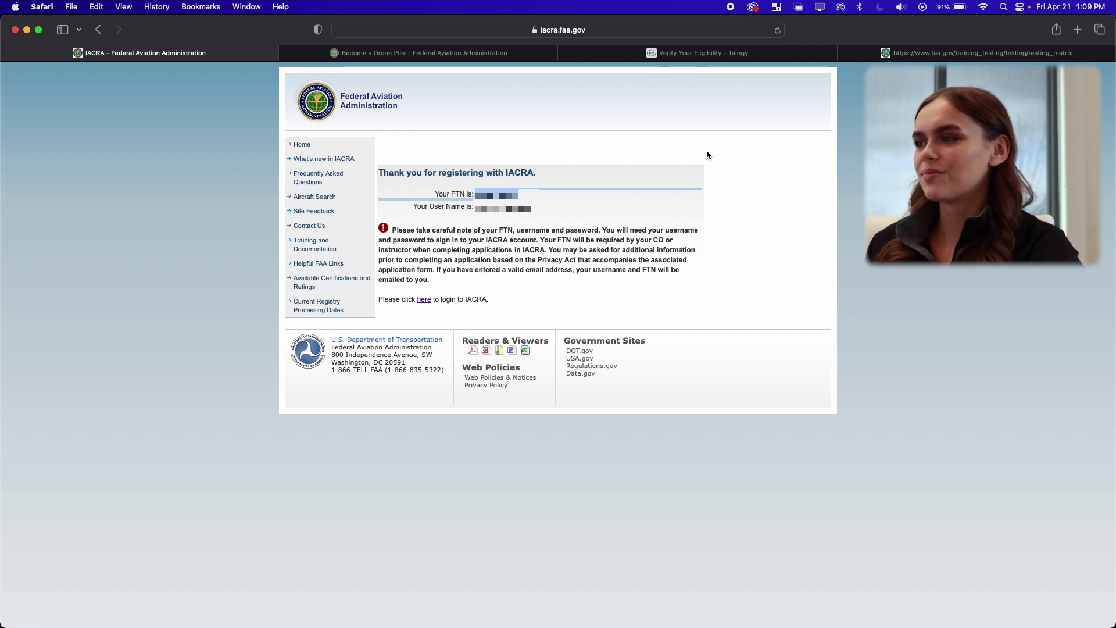
click(890, 52)
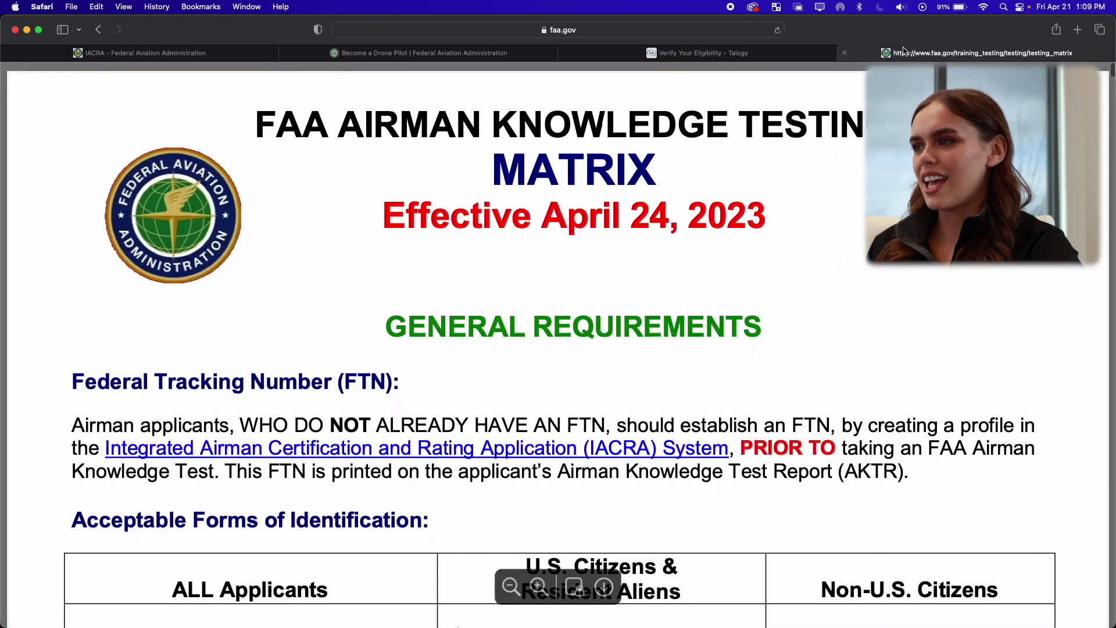
click(716, 55)
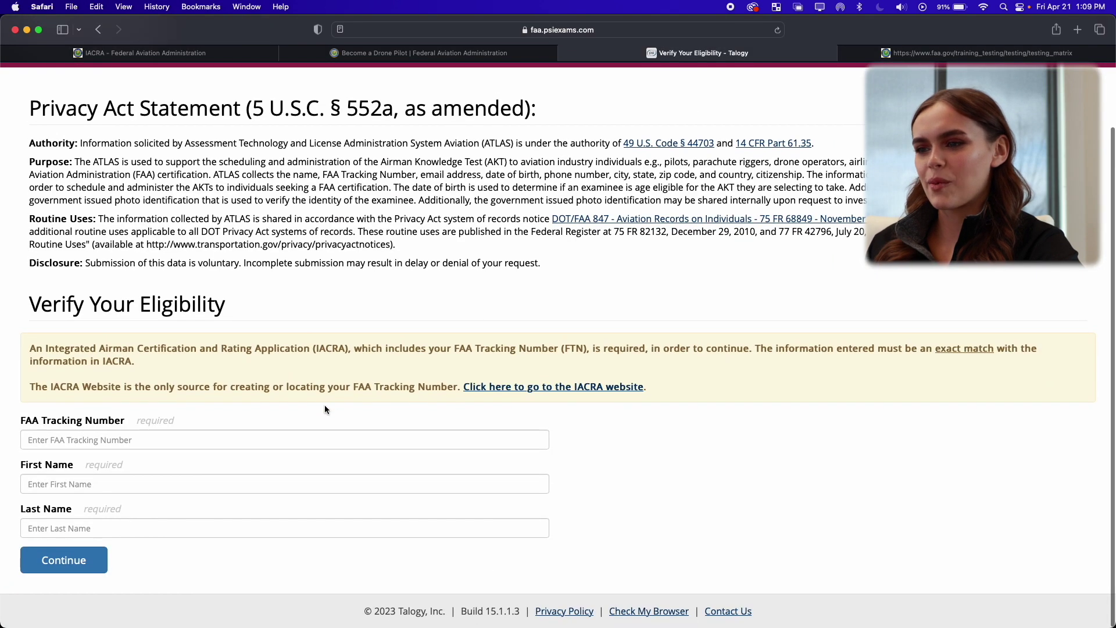
Paste the FAA Tracking Number and enter the applicant's first and corrected last name, then submit.
click(292, 439)
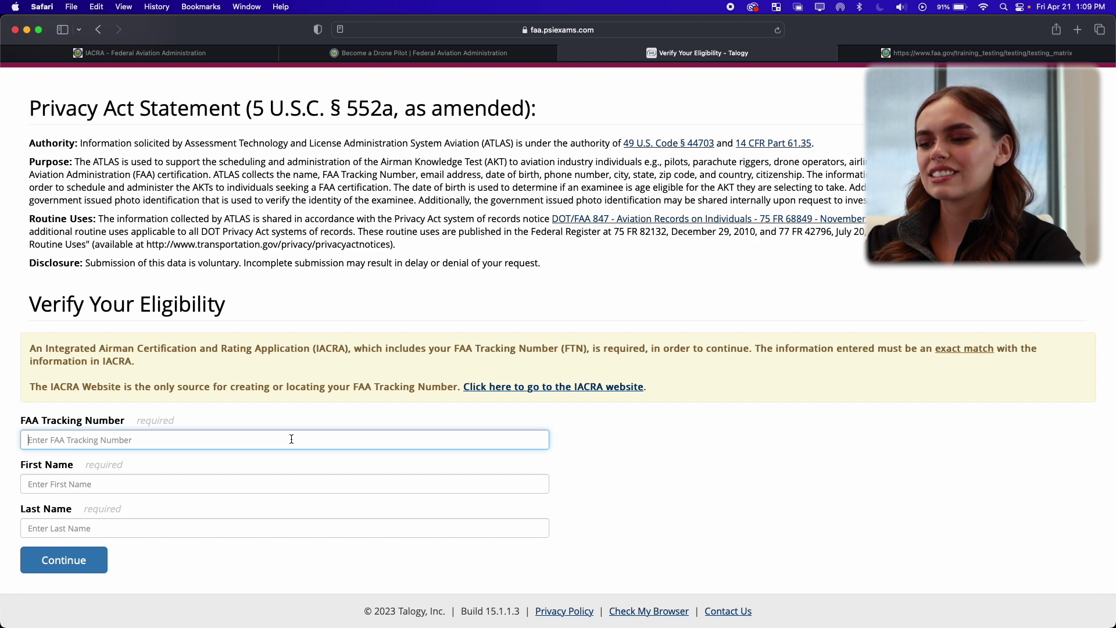
key(super+v)
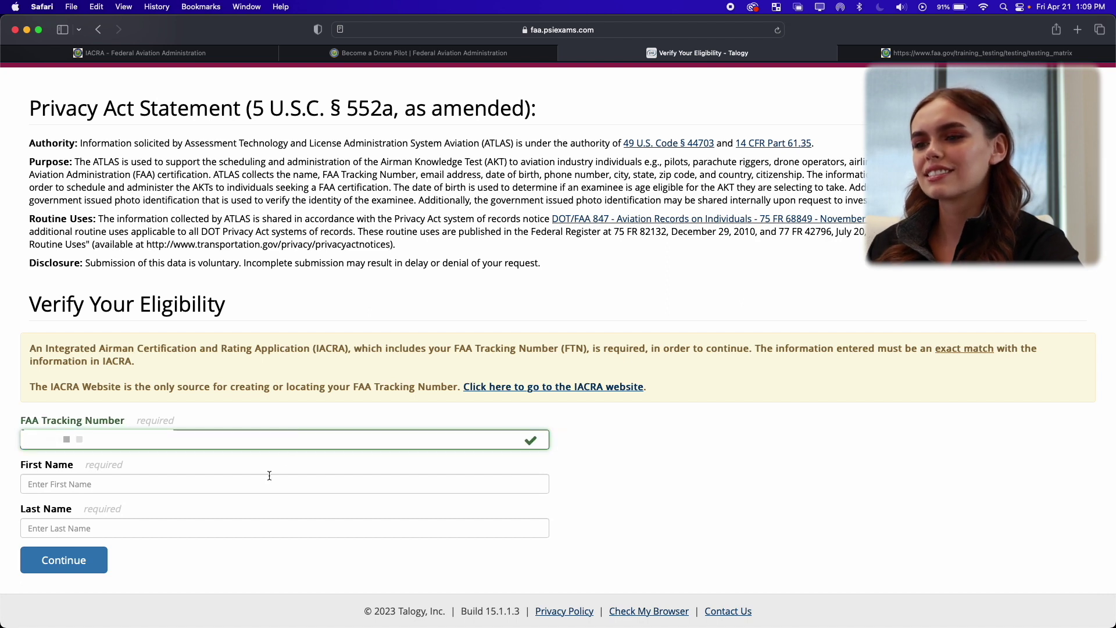
click(406, 480)
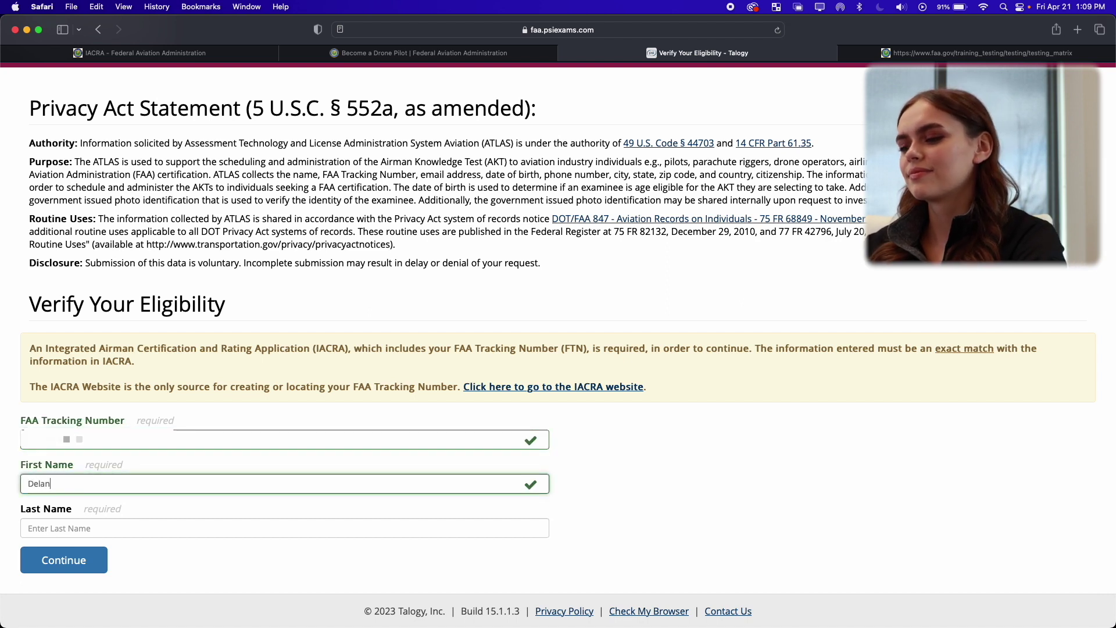
click(245, 524)
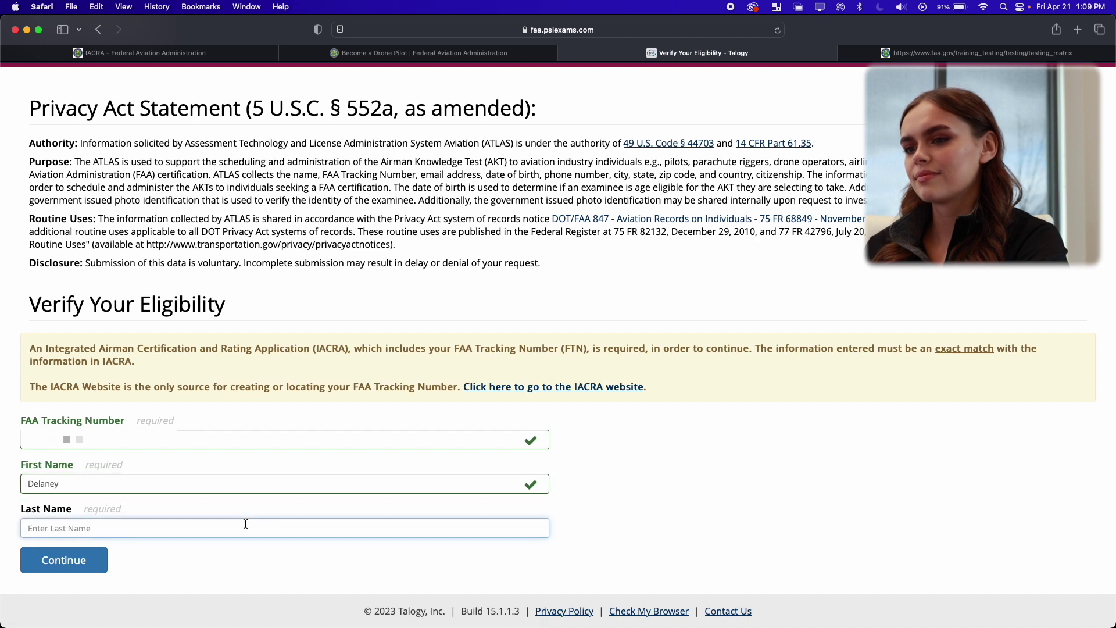
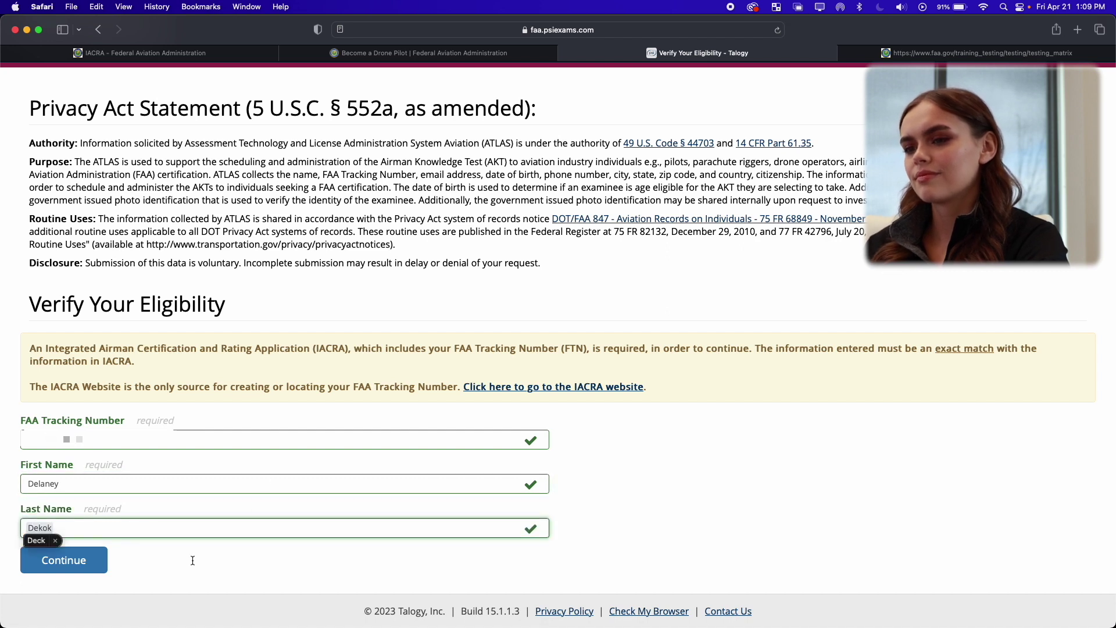
text(ck)
key(BackSpace)
key(BackSpace)
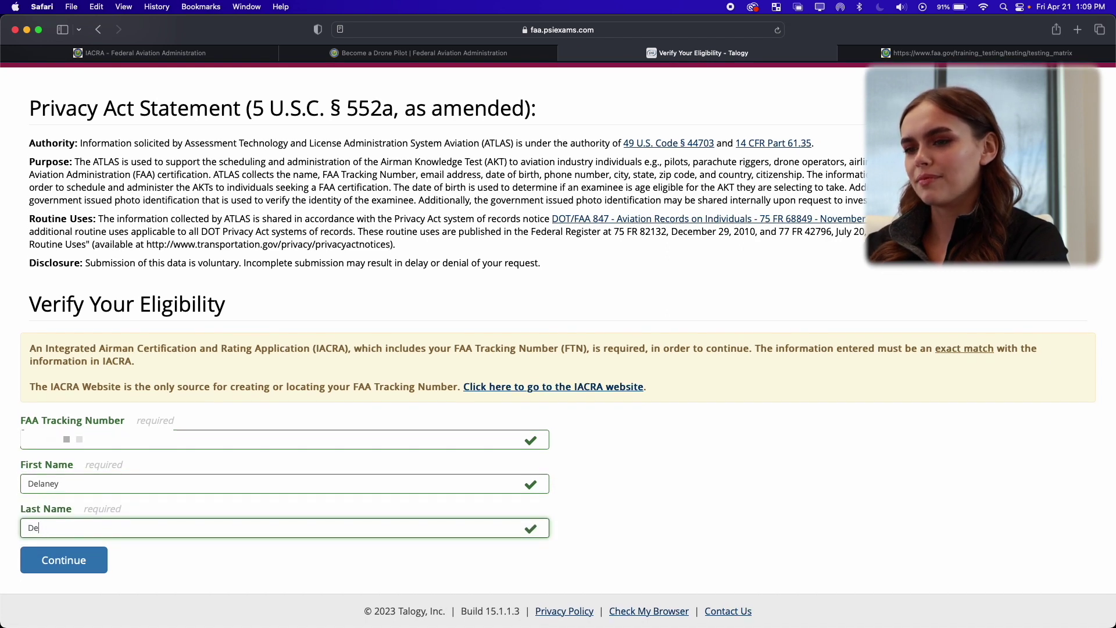
text(kok)
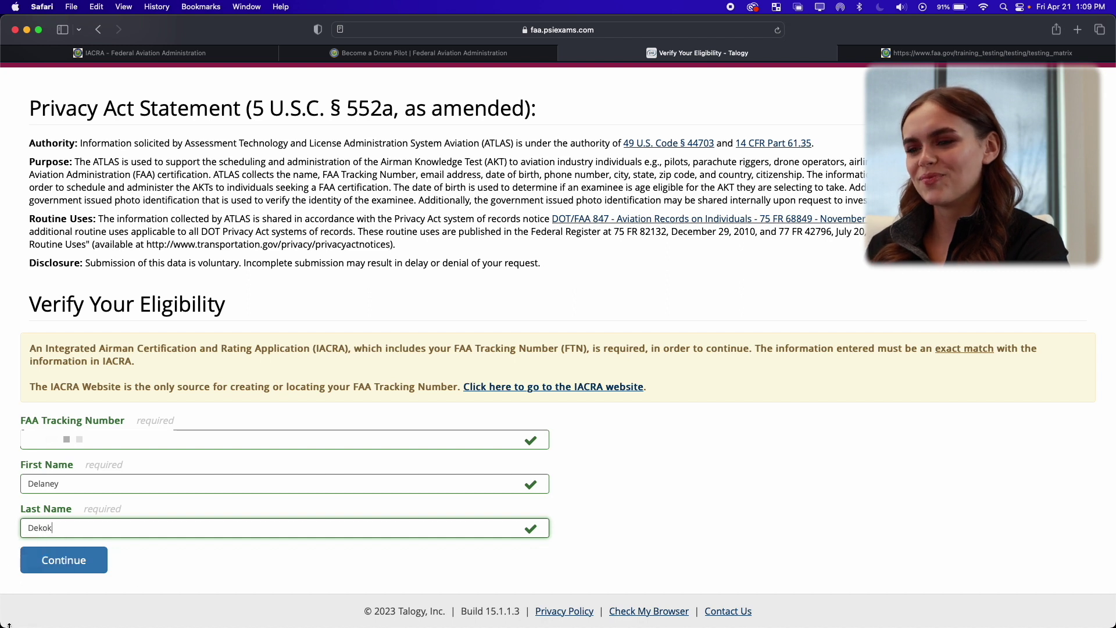
click(64, 565)
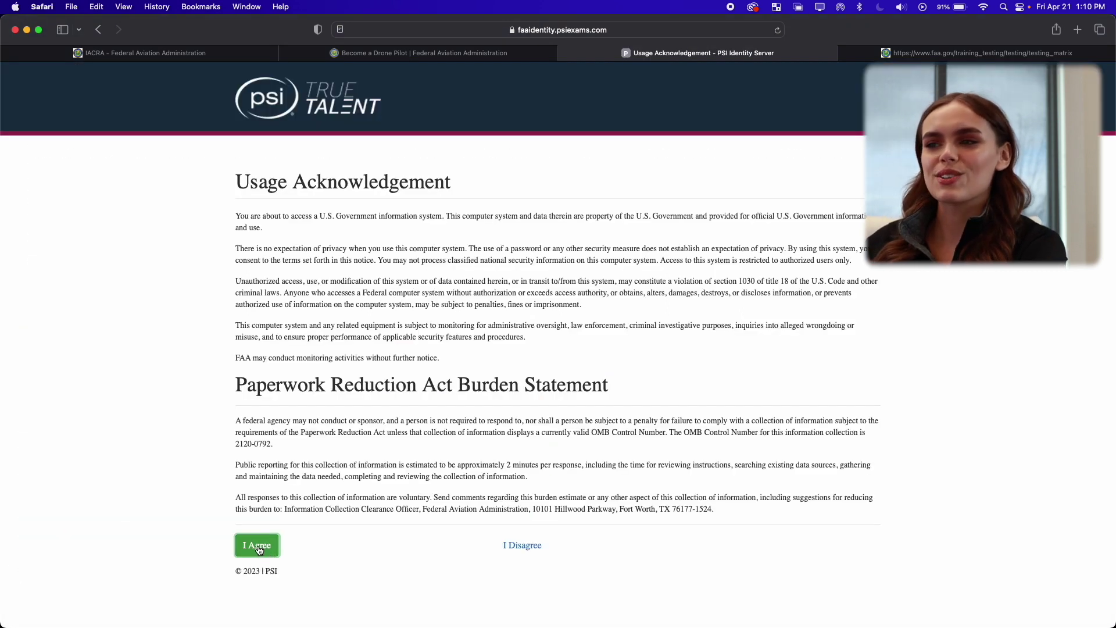
Accept the usage acknowledgement and register the PSI user with email, username and password.
click(259, 545)
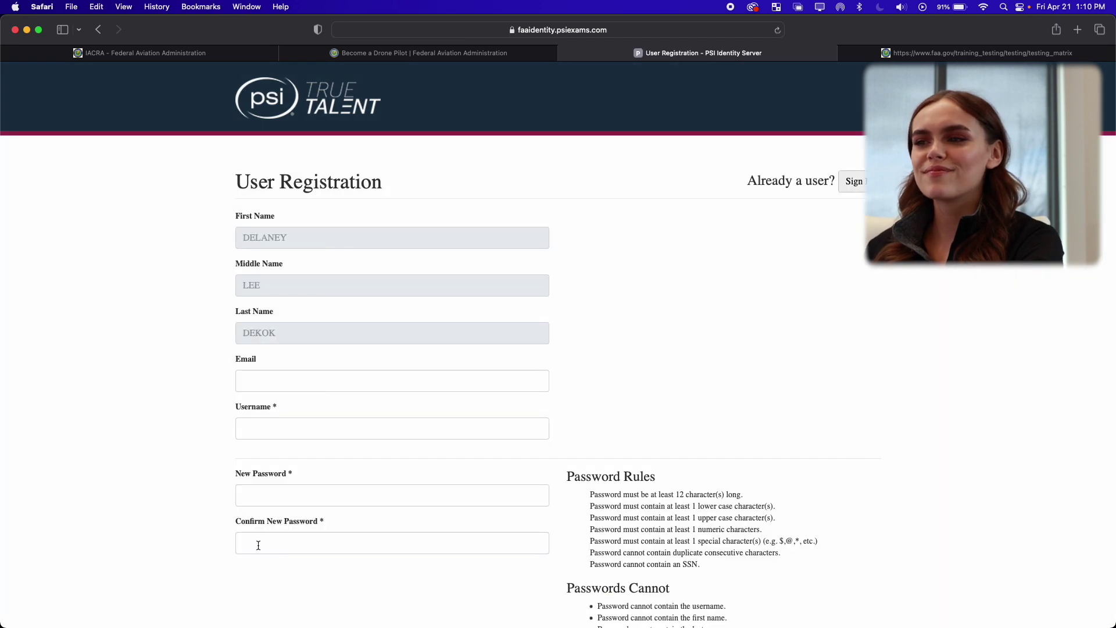
click(290, 435)
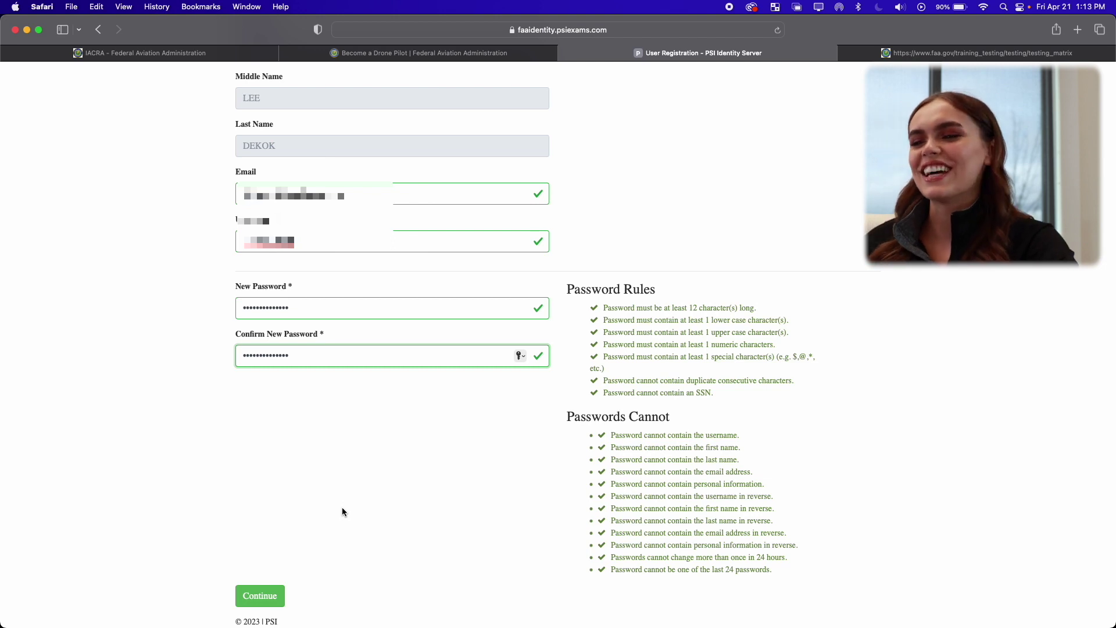
click(269, 591)
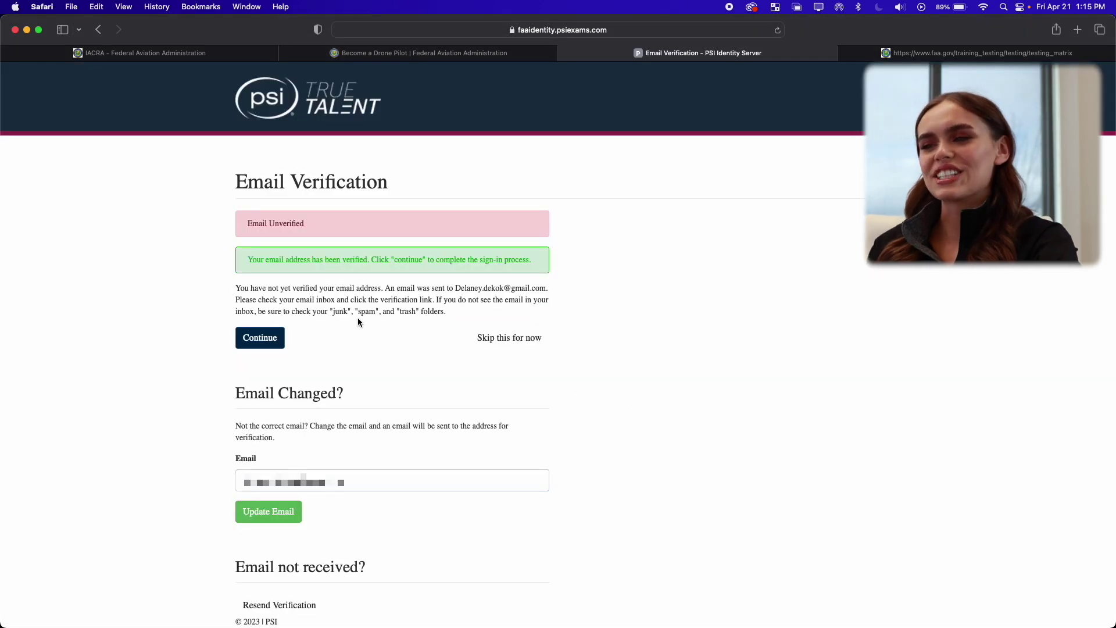
click(263, 343)
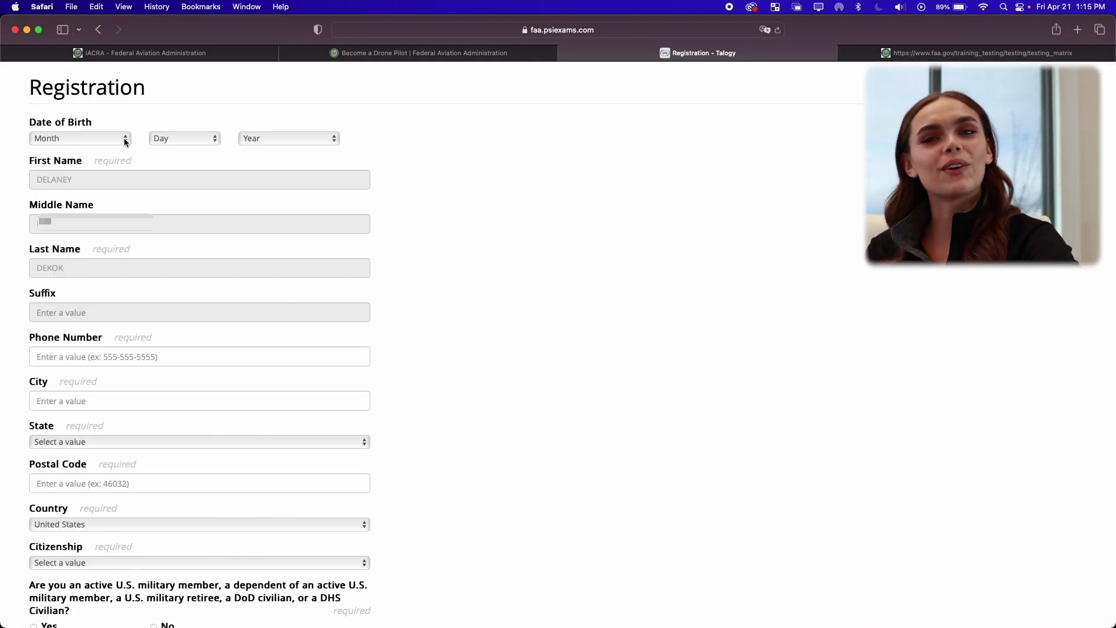
Enter birth date and state of residence, then select and confirm the UAG exam.
click(125, 140)
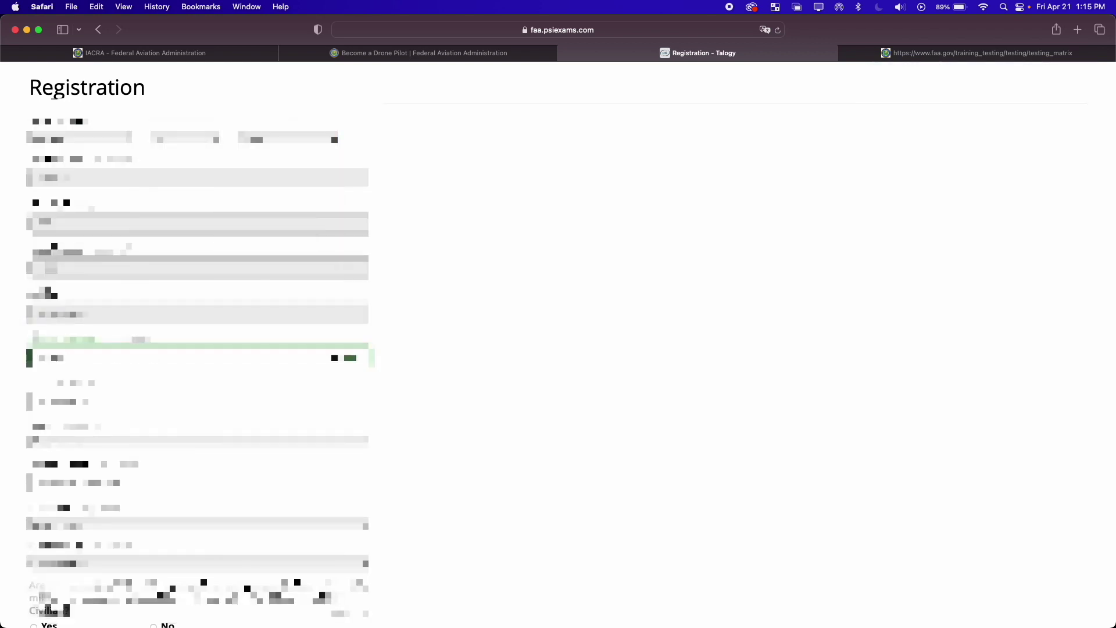
click(142, 604)
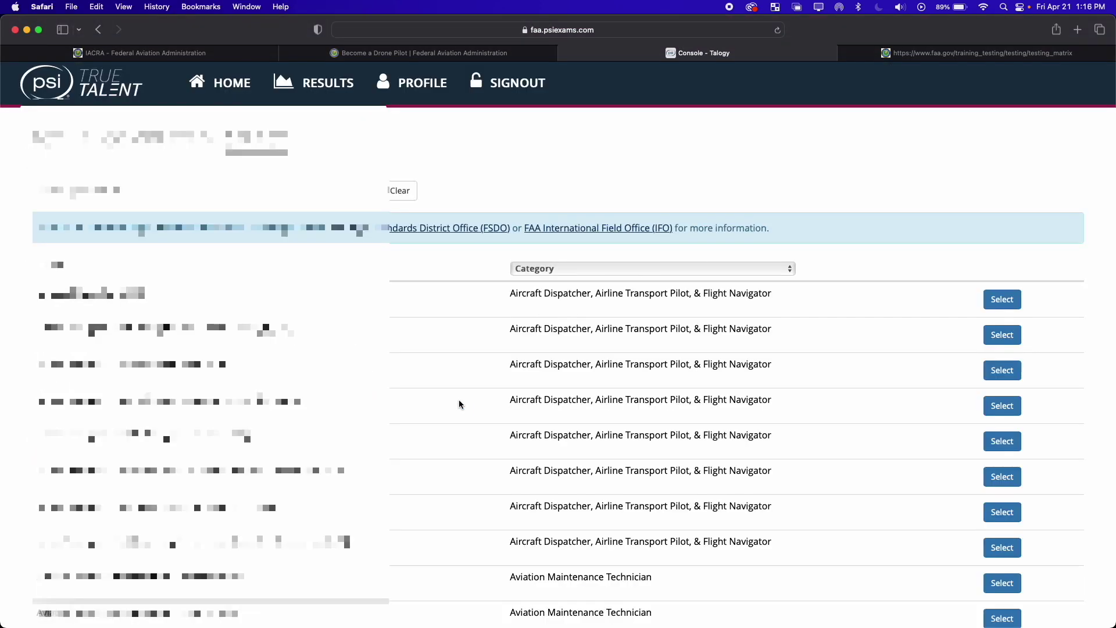
scroll(459, 401, down, 2)
scroll(459, 413, down, 3)
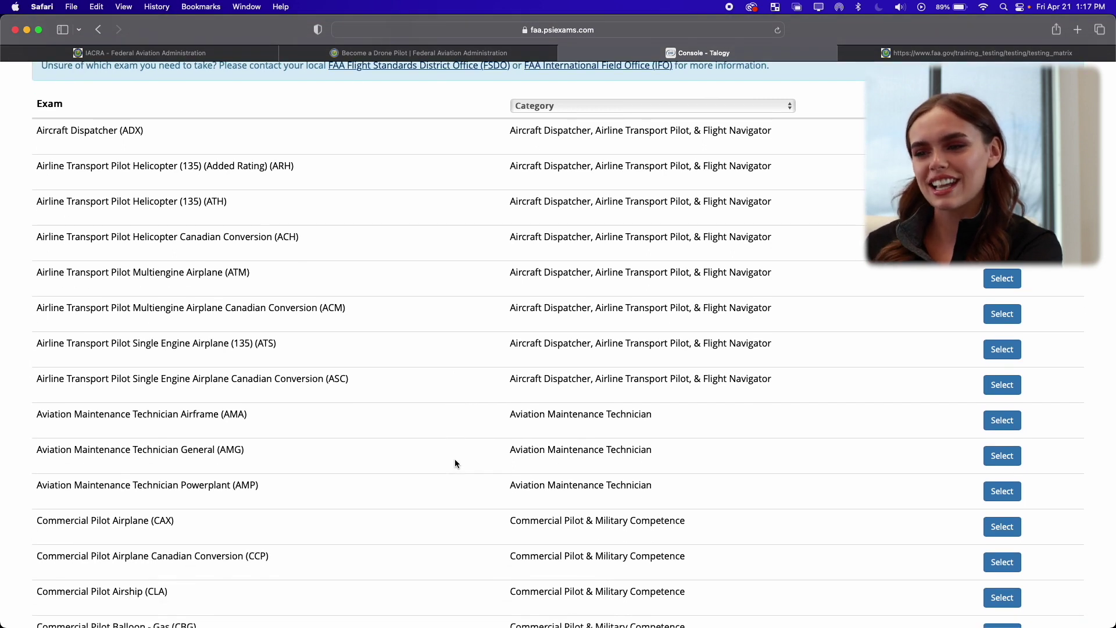
scroll(455, 460, down, 2)
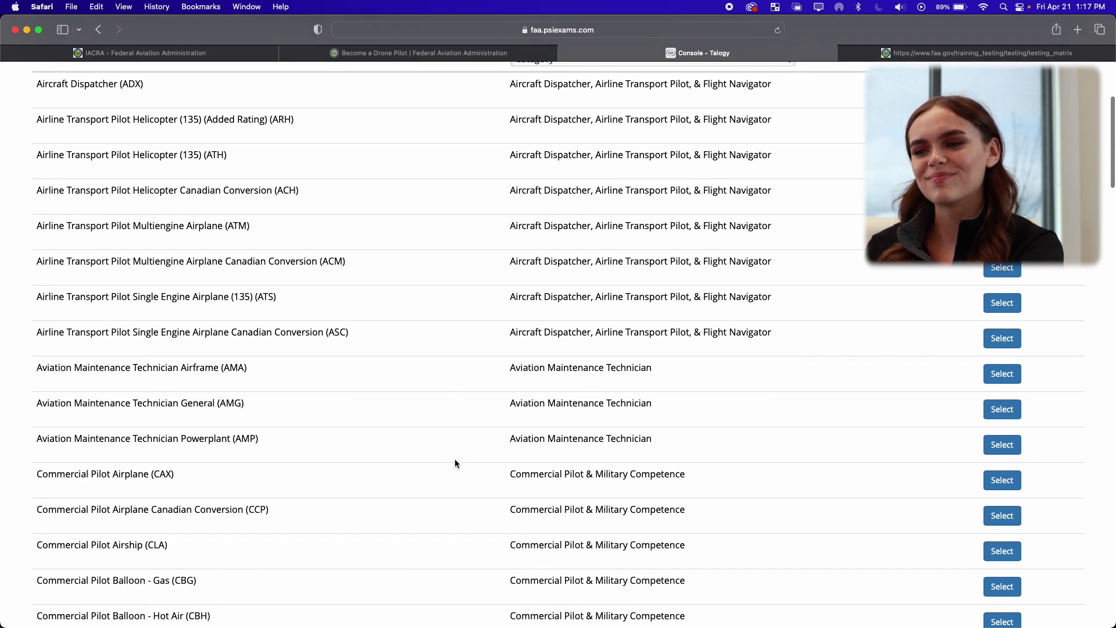
scroll(455, 460, down, 15)
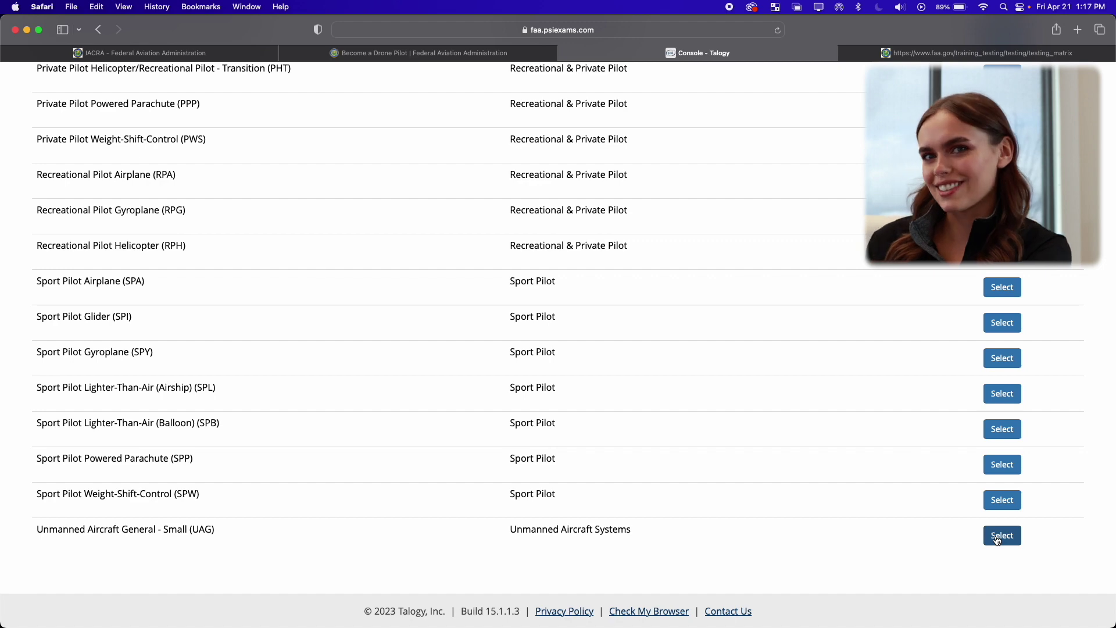
click(1001, 536)
click(745, 264)
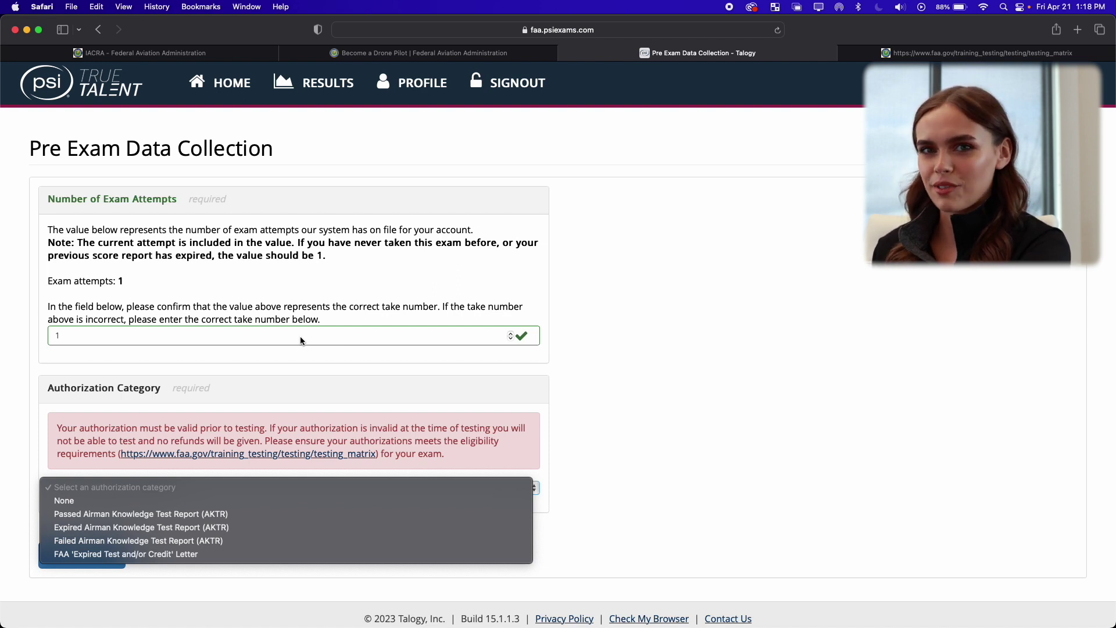
Set Authorization Category to None, submit pre-exam data, and continue with No Accommodation Needed.
click(248, 496)
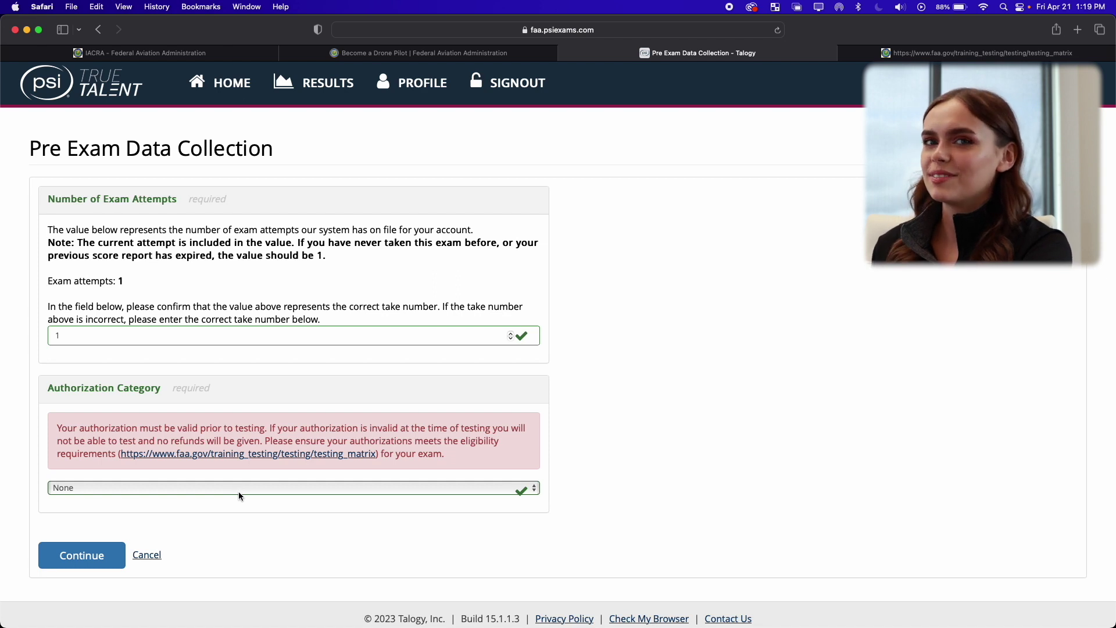
click(79, 557)
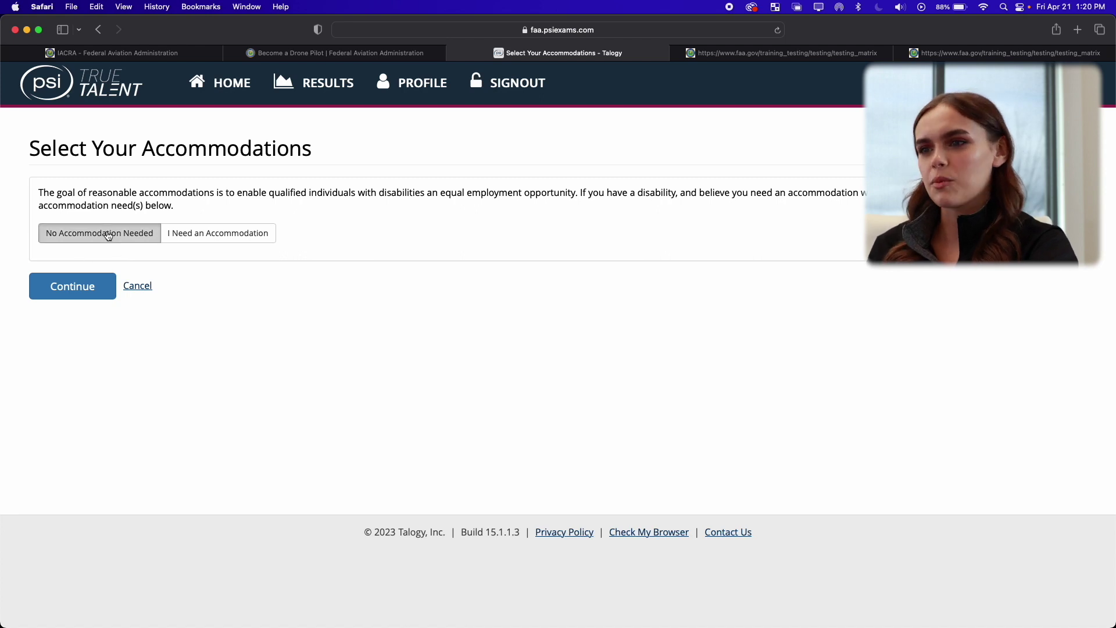
click(54, 286)
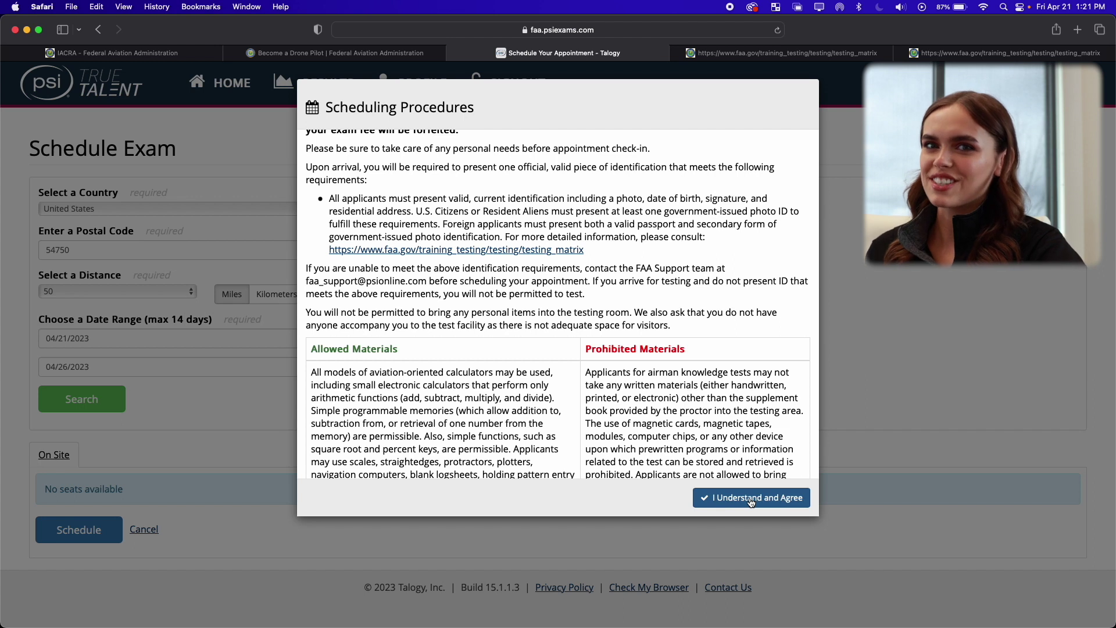
Accept the scheduling procedures and pick the April 22, 1:30 PM - 4:00 PM Woodbury slot.
click(751, 499)
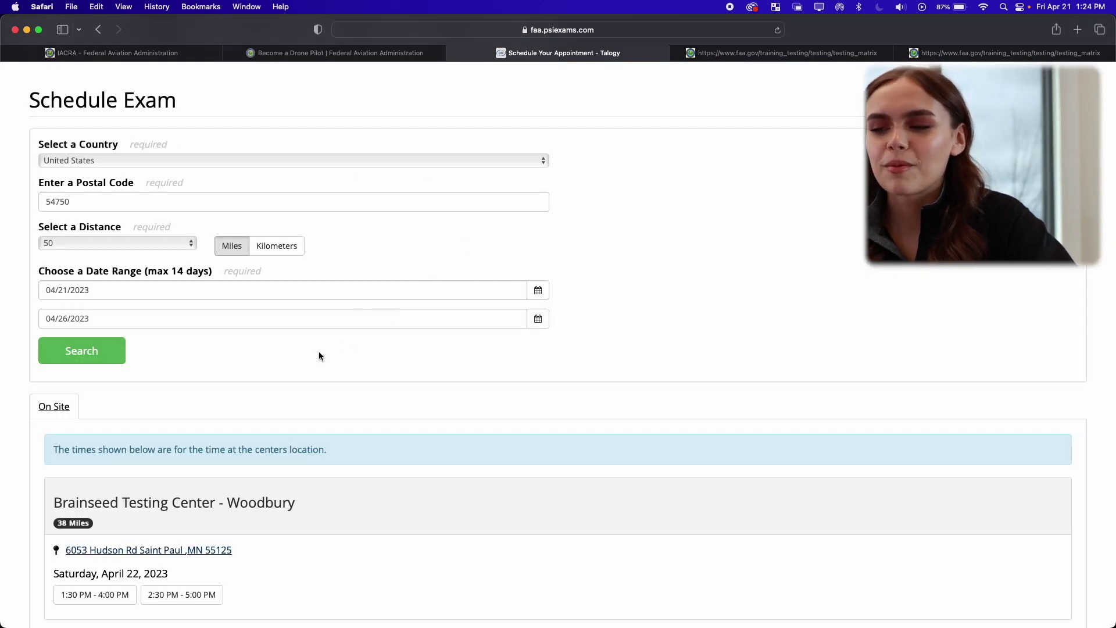
scroll(318, 351, down, 5)
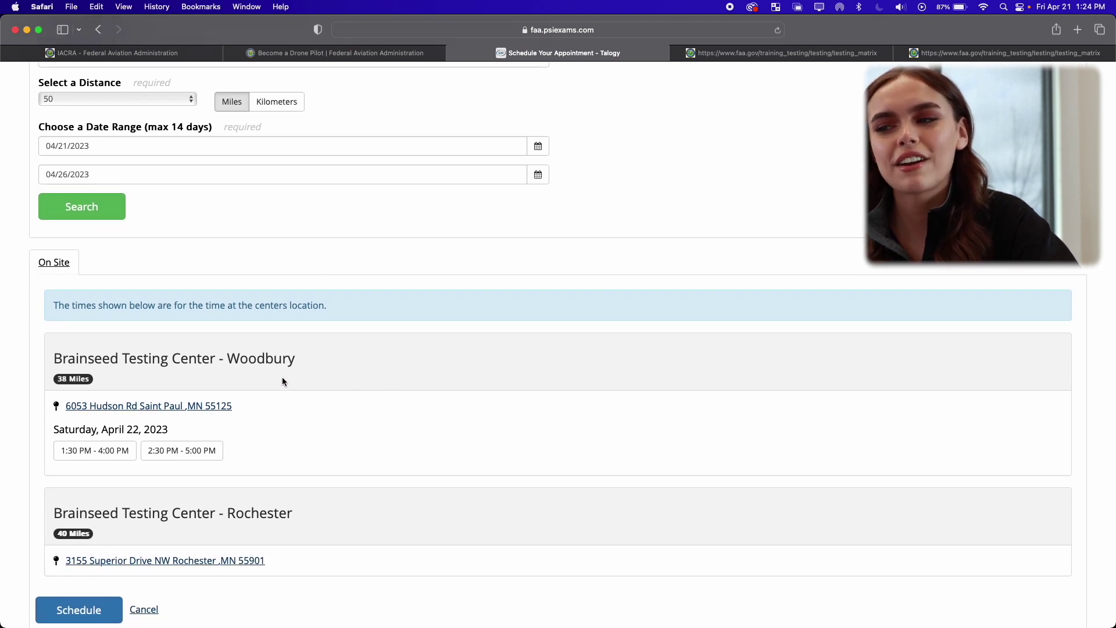
click(195, 452)
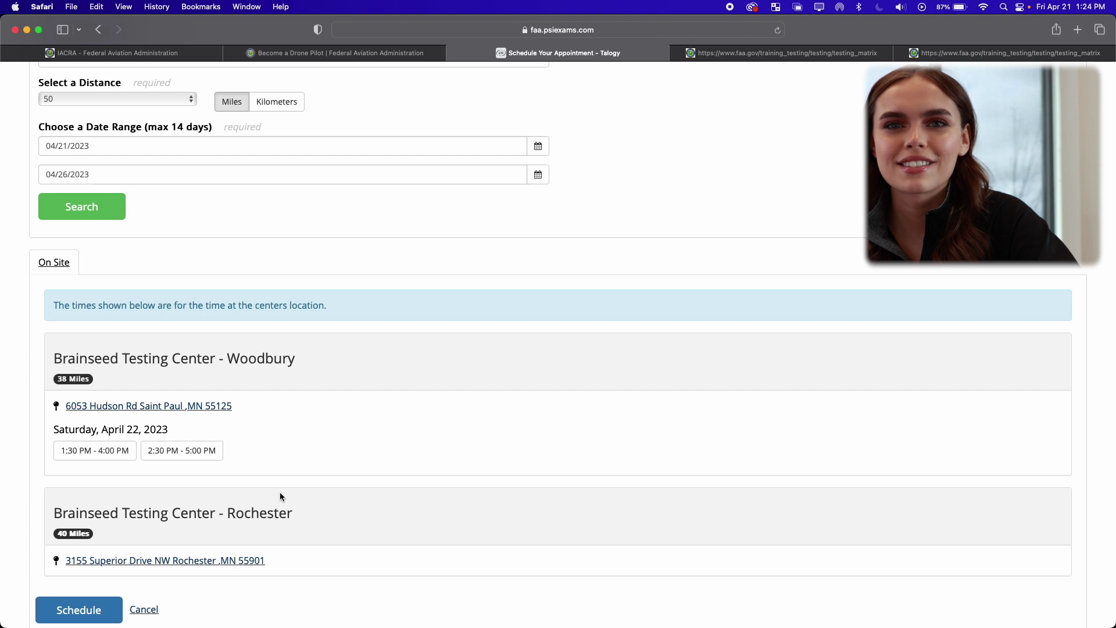
click(112, 456)
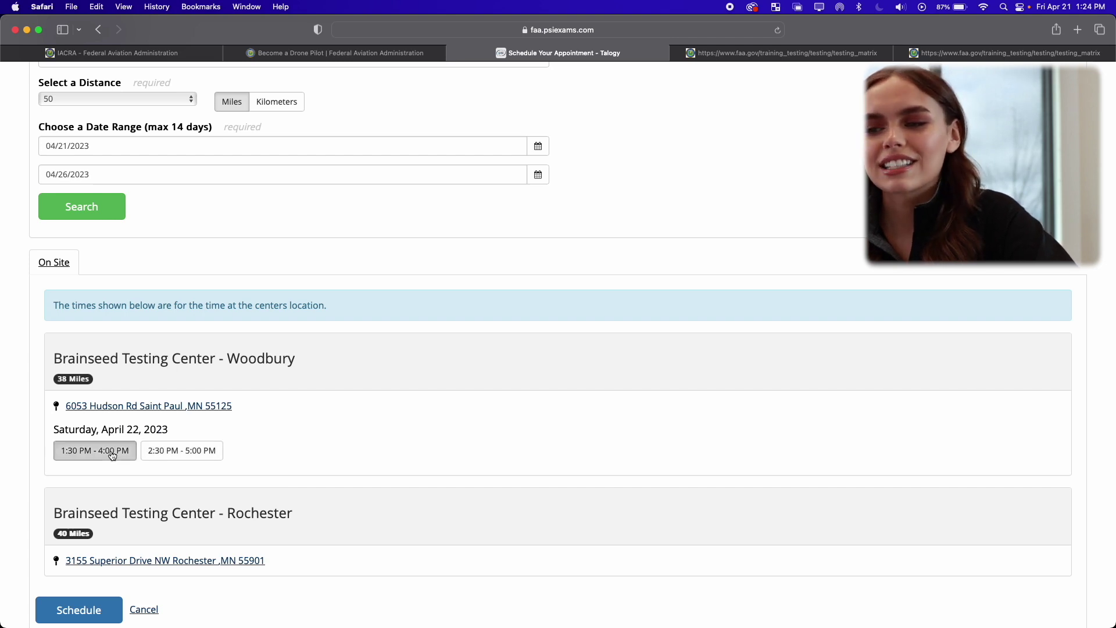